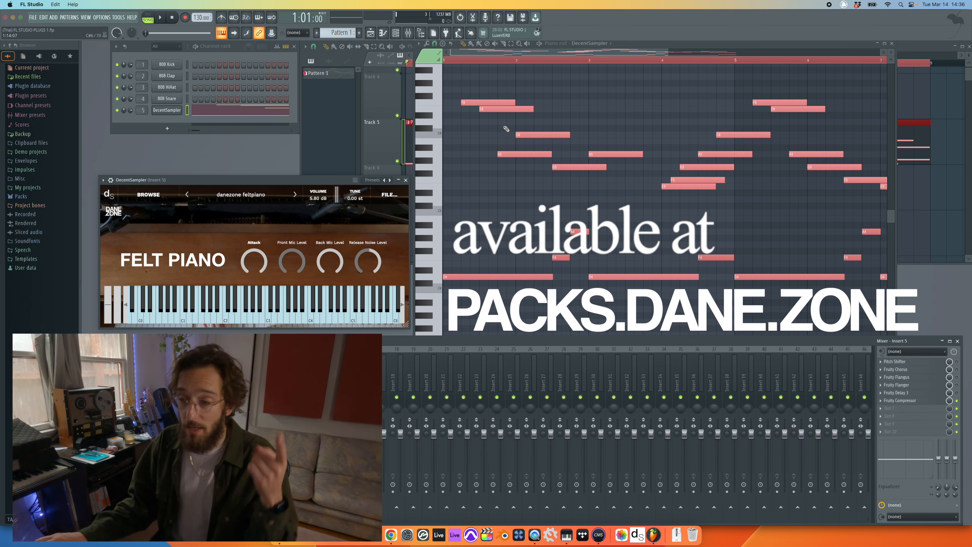
# Step: Start playback of the felt piano pattern, open Pitch Shifter on mixer Insert 5, and place its window over the piano roll
pyautogui.press('space')
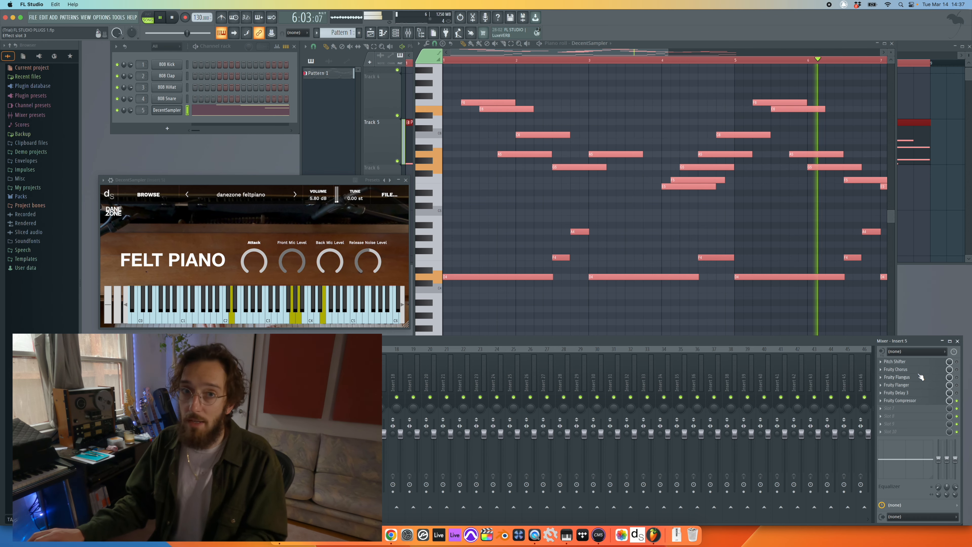
pyautogui.click(914, 362)
pyautogui.moveTo(462, 211); pyautogui.dragTo(456, 210)
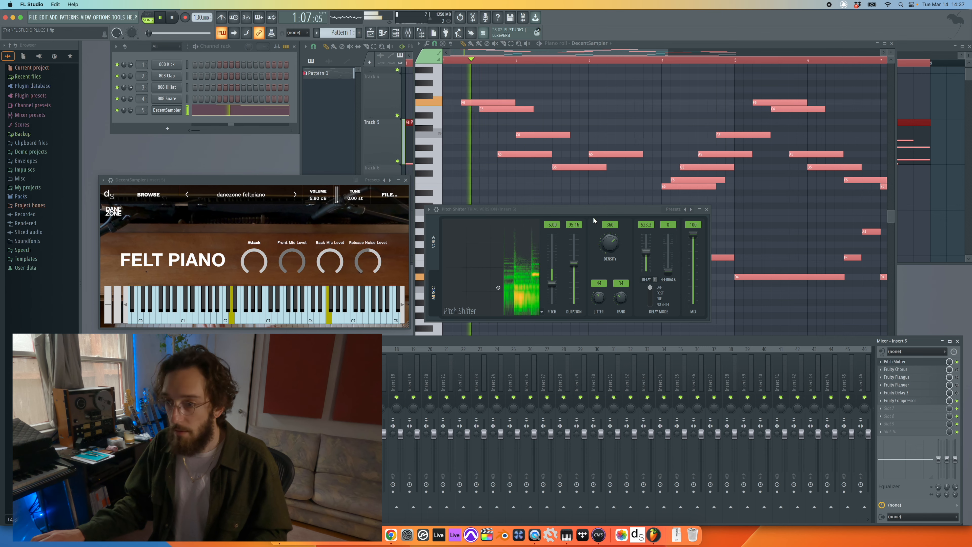
pyautogui.moveTo(594, 210); pyautogui.dragTo(597, 217)
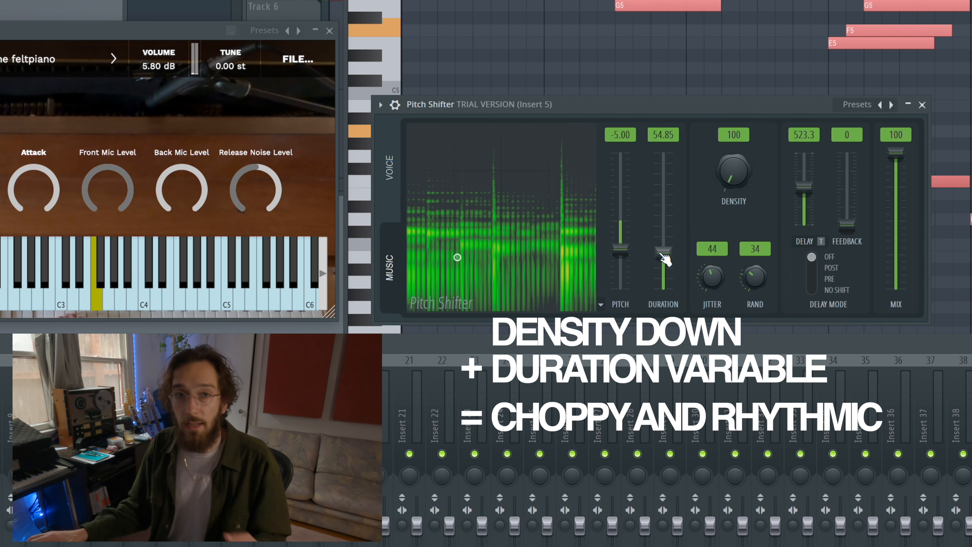
# Step: Set Pitch Shifter's duration to 69.70 and its density to 364
pyautogui.moveTo(664, 257); pyautogui.dragTo(664, 234)
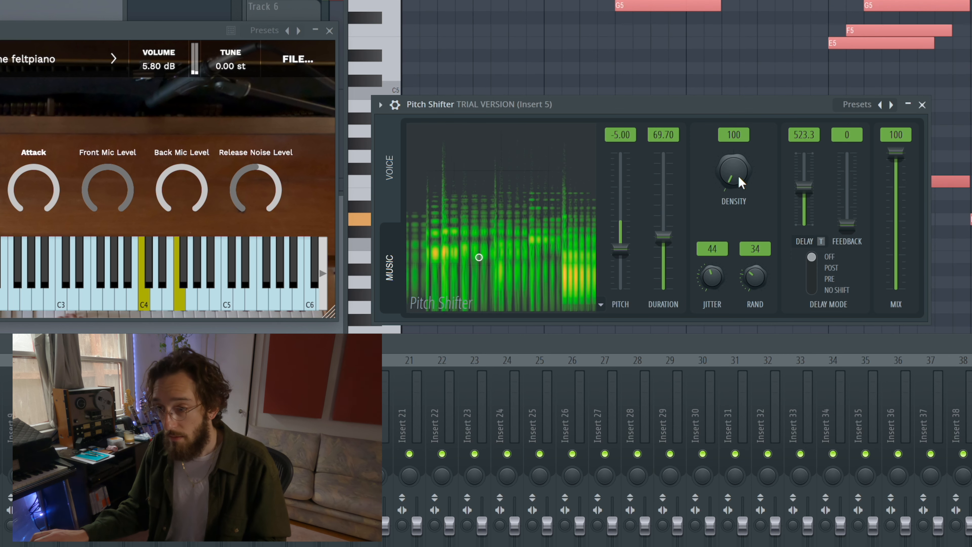
pyautogui.moveTo(734, 170); pyautogui.dragTo(704, 220)
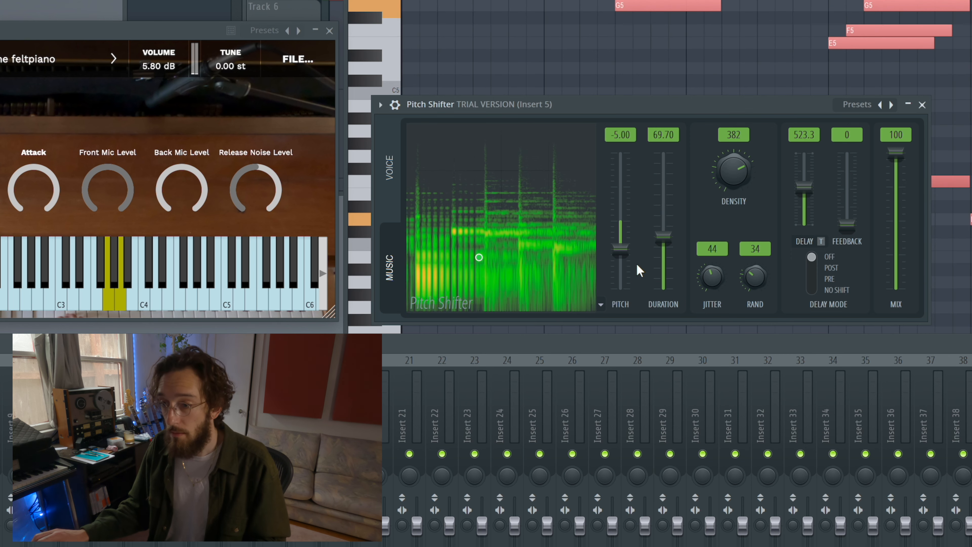
pyautogui.moveTo(734, 172); pyautogui.dragTo(737, 174)
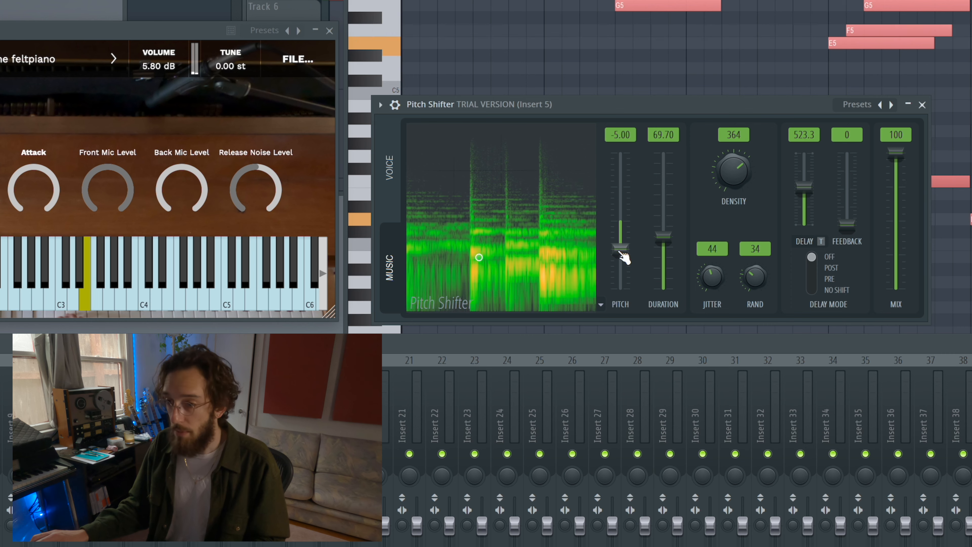
# Step: Try a Pitch Shifter pitch of +7.70 and bring it back to -5.00
pyautogui.moveTo(619, 242); pyautogui.dragTo(620, 175)
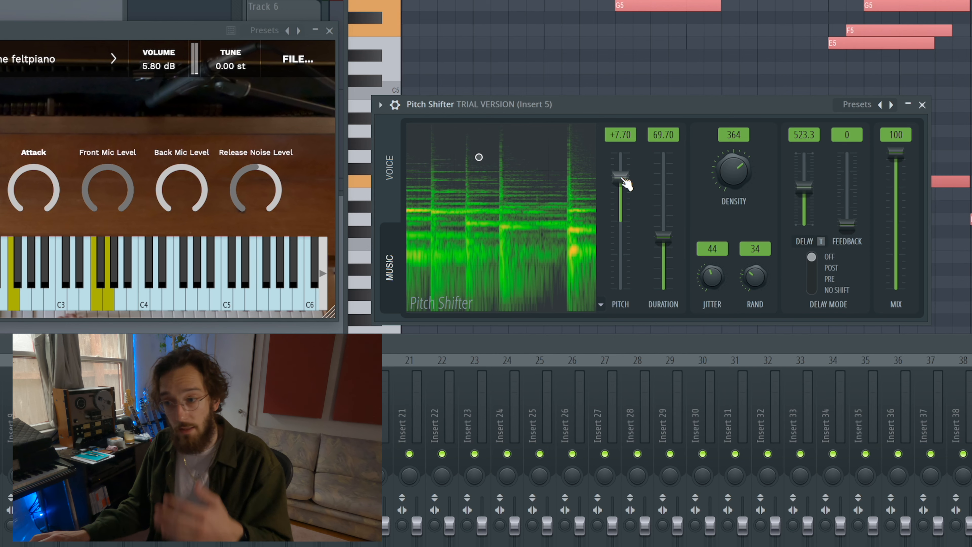
pyautogui.moveTo(479, 156); pyautogui.dragTo(479, 252)
pyautogui.moveTo(620, 245); pyautogui.dragTo(620, 249)
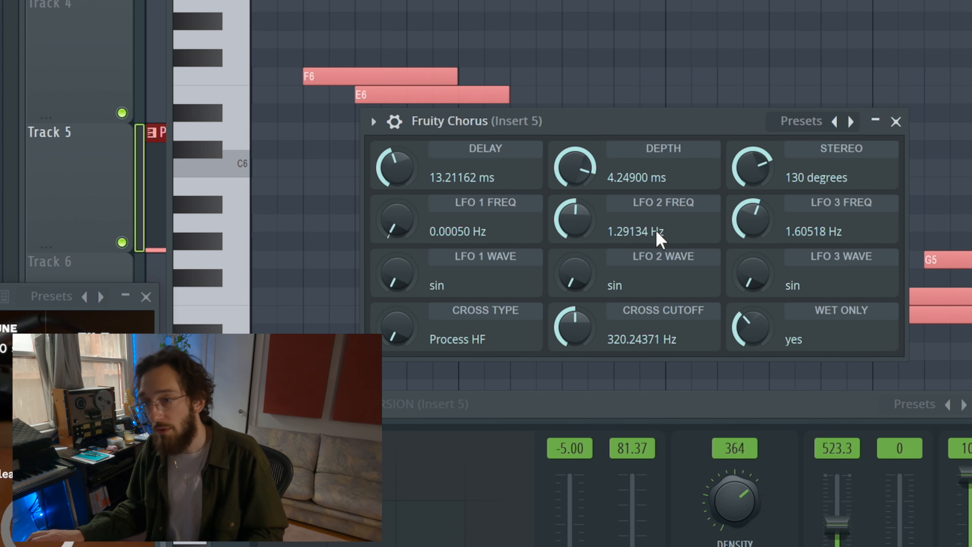
# Step: During playback, set Fruity Chorus to about 27.13 ms delay, 2.67 ms depth, 123 degrees stereo and LFO frequencies of 0.54, 0.34 and 0.38 Hz
pyautogui.moveTo(599, 127); pyautogui.dragTo(556, 143)
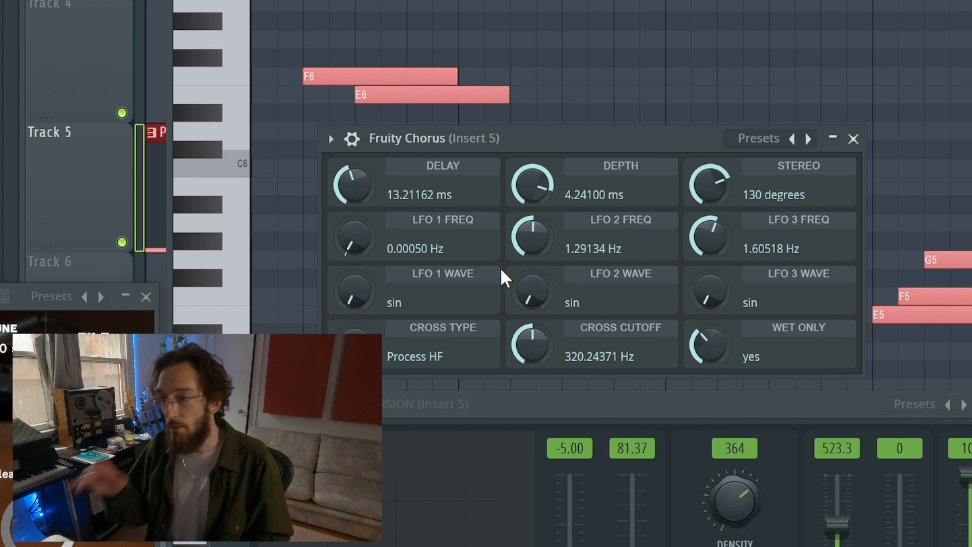
pyautogui.press('space')
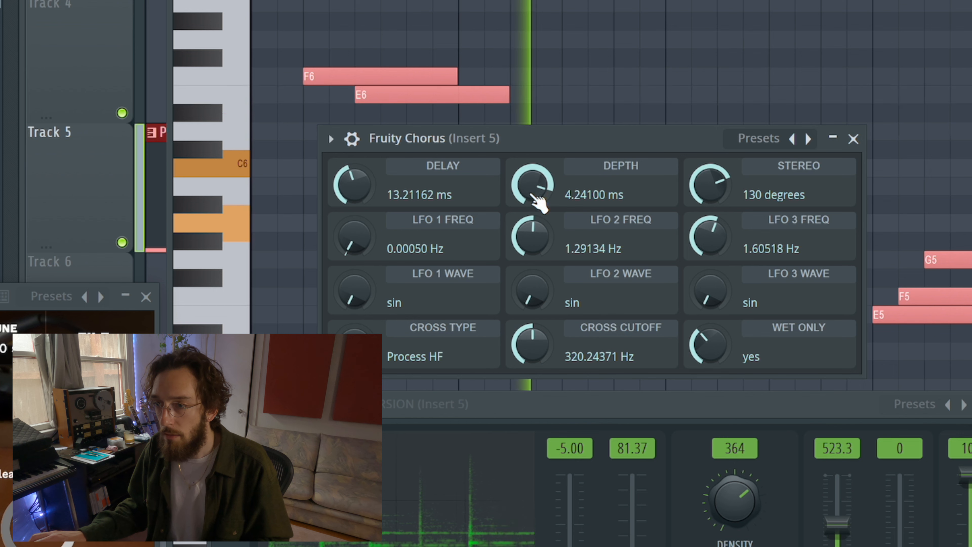
pyautogui.moveTo(423, 249); pyautogui.dragTo(423, 230)
pyautogui.moveTo(359, 249); pyautogui.dragTo(359, 215)
pyautogui.moveTo(359, 249); pyautogui.dragTo(360, 205)
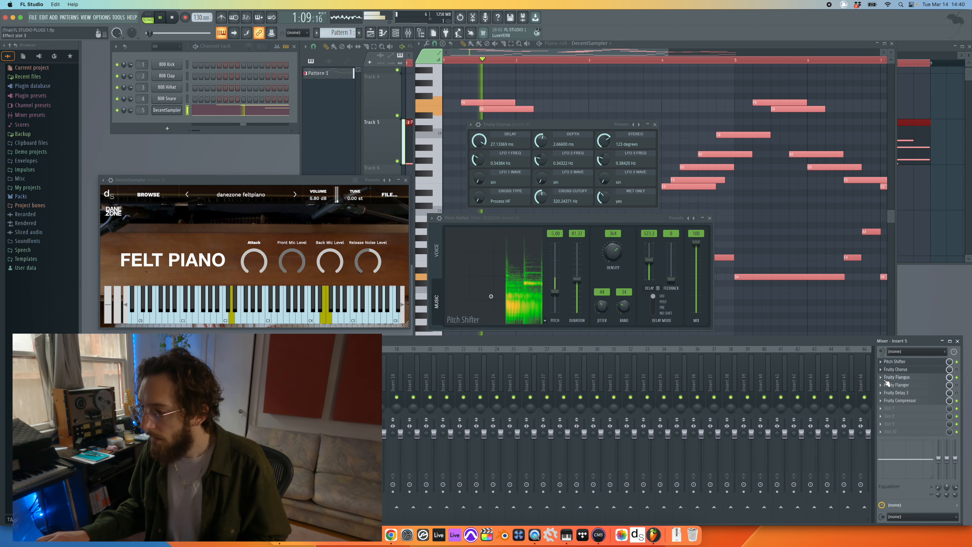
# Step: Open Fruity Flangus on Insert 5, set its depth near the middle of the range, and raise its speed slightly
pyautogui.click(900, 378)
pyautogui.moveTo(575, 294); pyautogui.dragTo(420, 235)
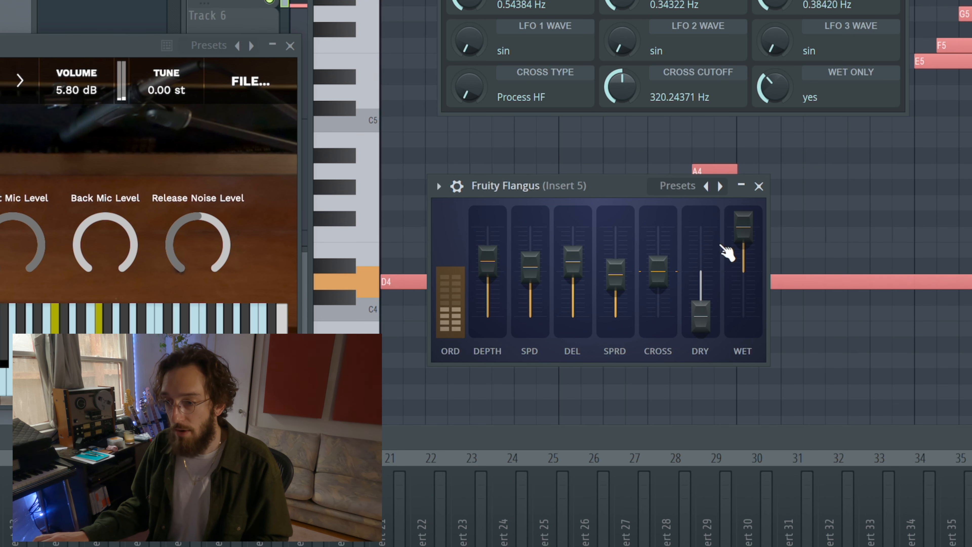
pyautogui.moveTo(488, 261); pyautogui.dragTo(487, 226)
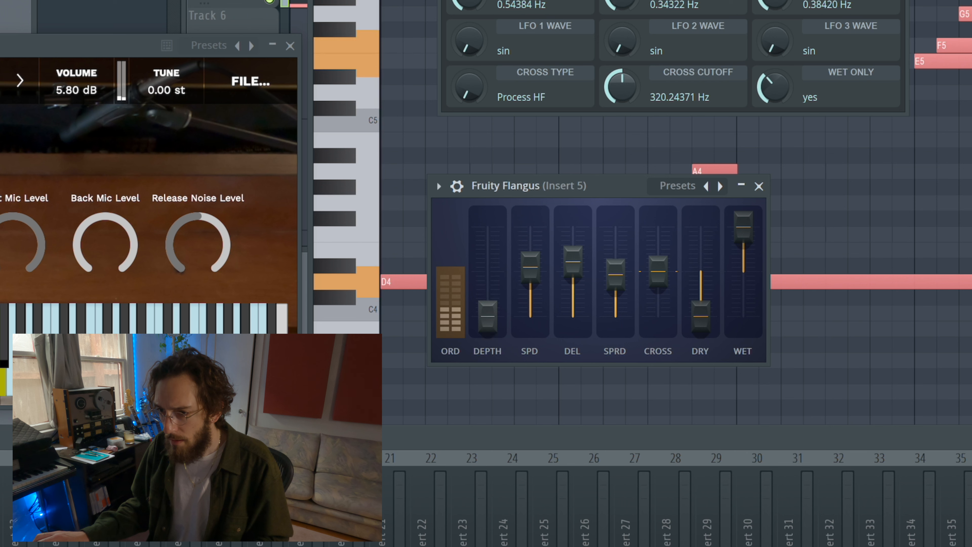
pyautogui.moveTo(488, 316); pyautogui.dragTo(534, 256)
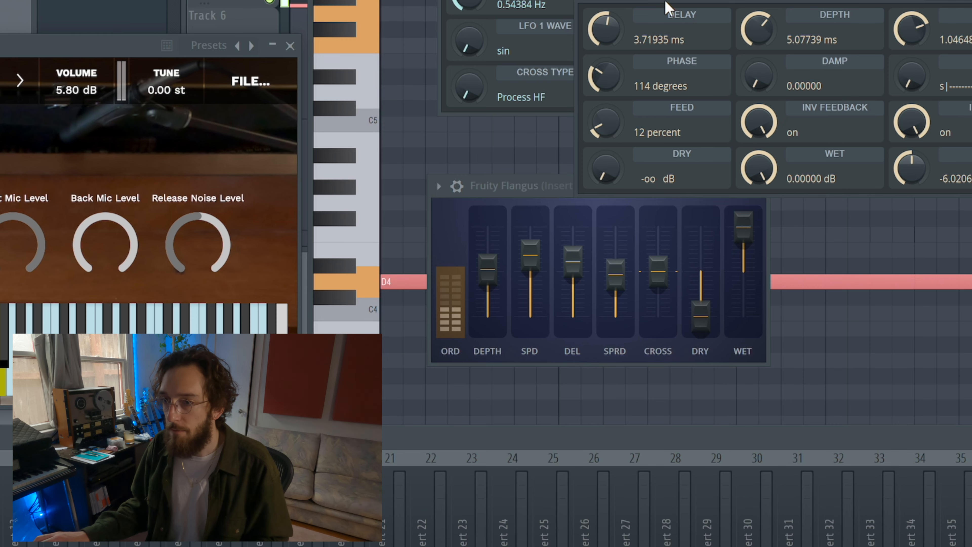
# Step: Move the Fruity Flanger window into view, set its delay to 20 ms, and close the effect
pyautogui.moveTo(646, 0); pyautogui.dragTo(574, 38)
pyautogui.click(574, 1)
pyautogui.press('Escape')
pyautogui.moveTo(698, 31); pyautogui.dragTo(550, 26)
pyautogui.moveTo(446, 29); pyautogui.dragTo(472, 74)
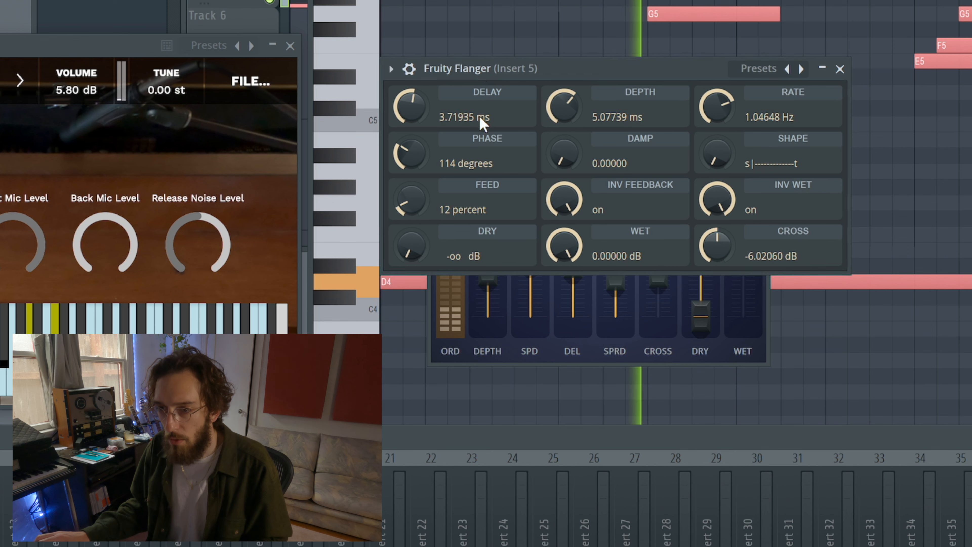
pyautogui.scroll(10, 416, 115)
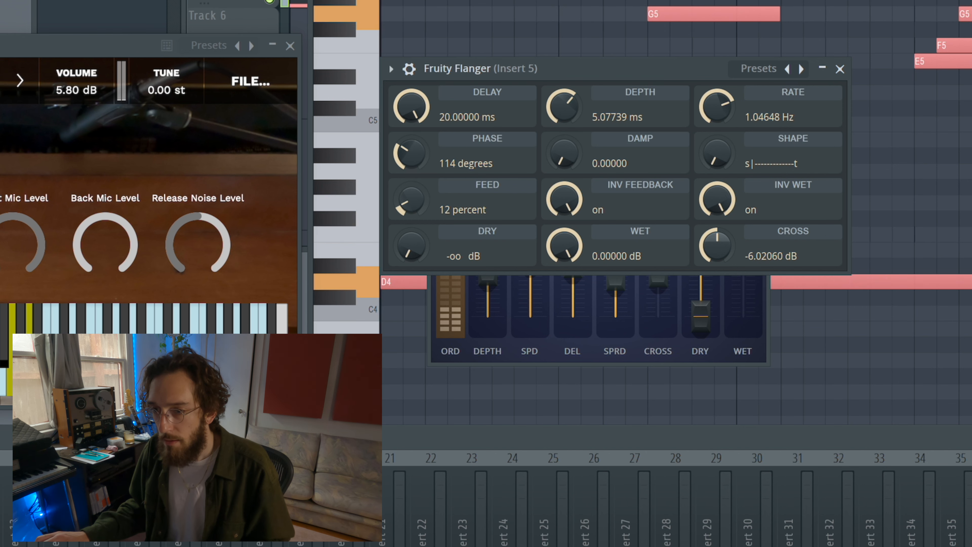
pyautogui.click(839, 69)
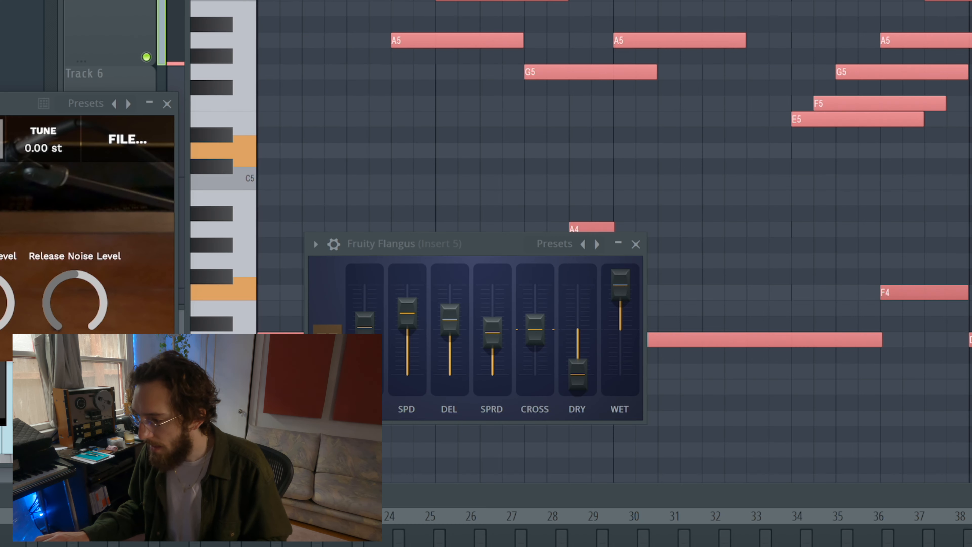
# Step: Open Fruity Delay 3 on Insert 5 and adjust its modulation to a low rate with a high time amount
pyautogui.click(815, 333)
pyautogui.moveTo(693, 420); pyautogui.dragTo(704, 71)
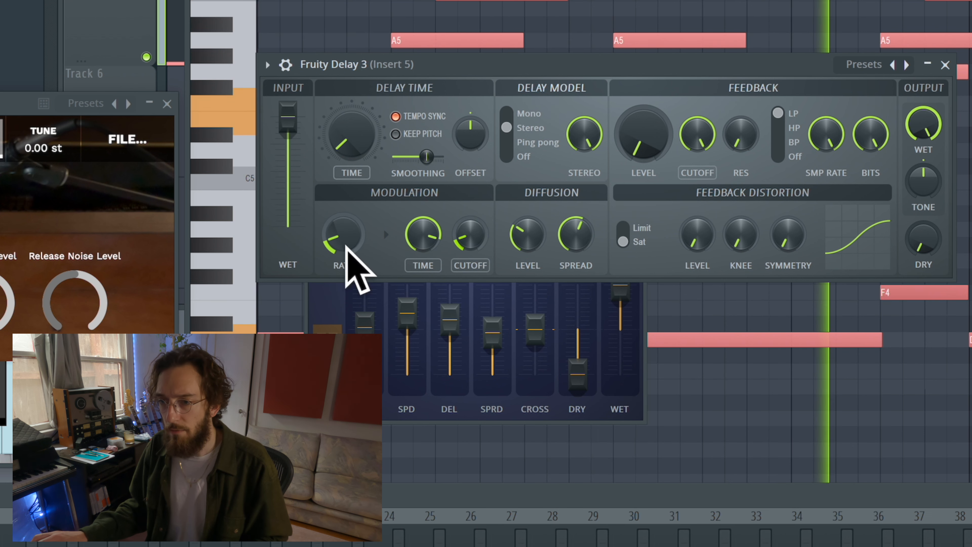
pyautogui.moveTo(343, 235)
pyautogui.mouseDown()
pyautogui.moveTo(343, 209)
pyautogui.moveTo(343, 222)
pyautogui.mouseUp()
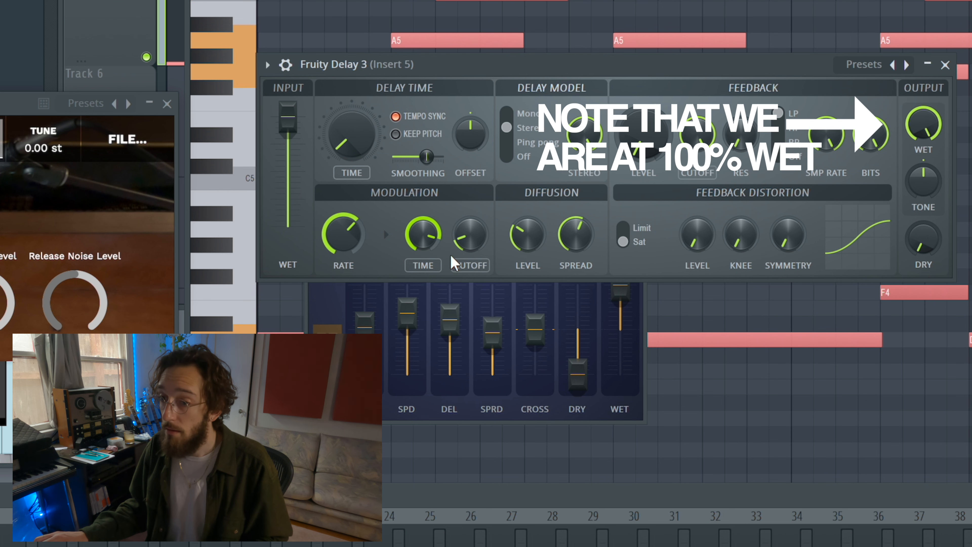
pyautogui.moveTo(424, 235); pyautogui.dragTo(423, 224)
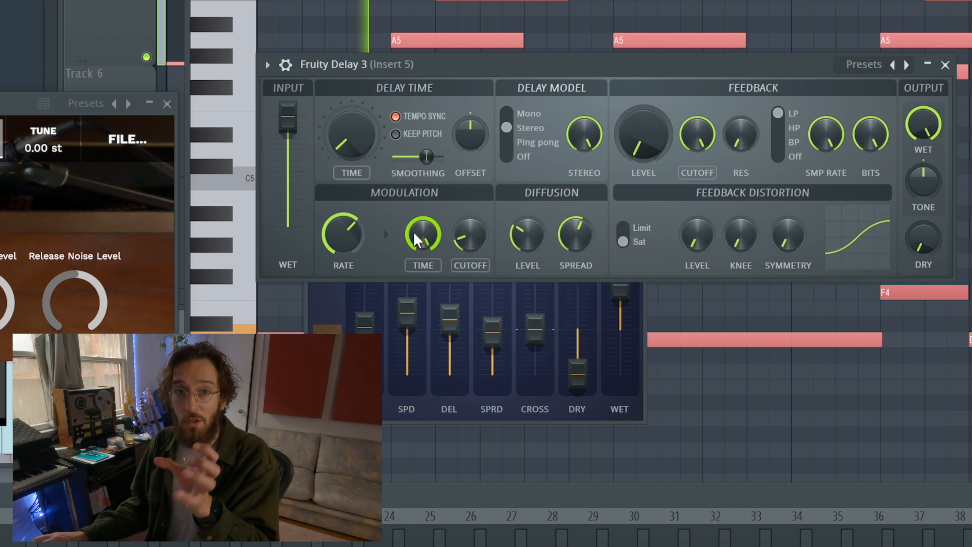
pyautogui.moveTo(420, 236); pyautogui.dragTo(420, 244)
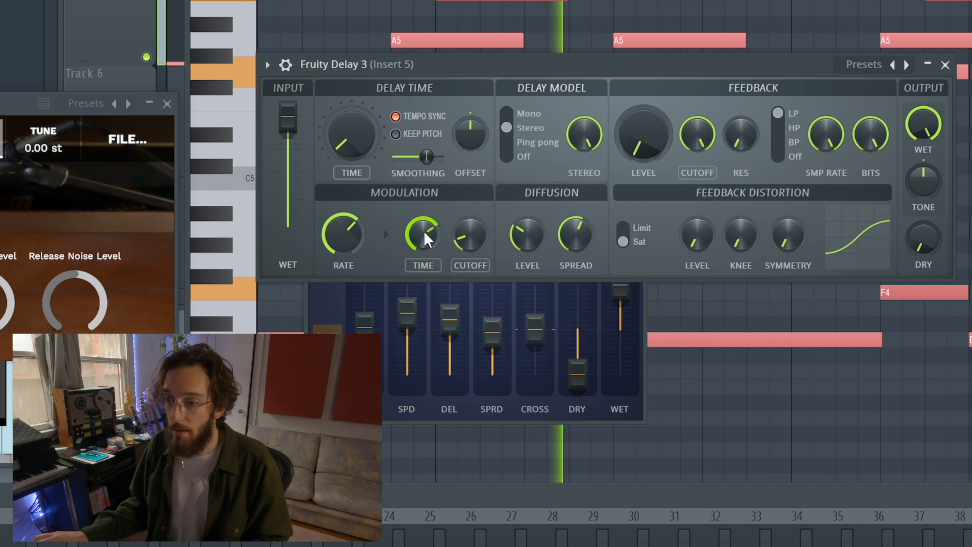
pyautogui.moveTo(342, 237); pyautogui.dragTo(342, 266)
pyautogui.moveTo(422, 236); pyautogui.dragTo(422, 225)
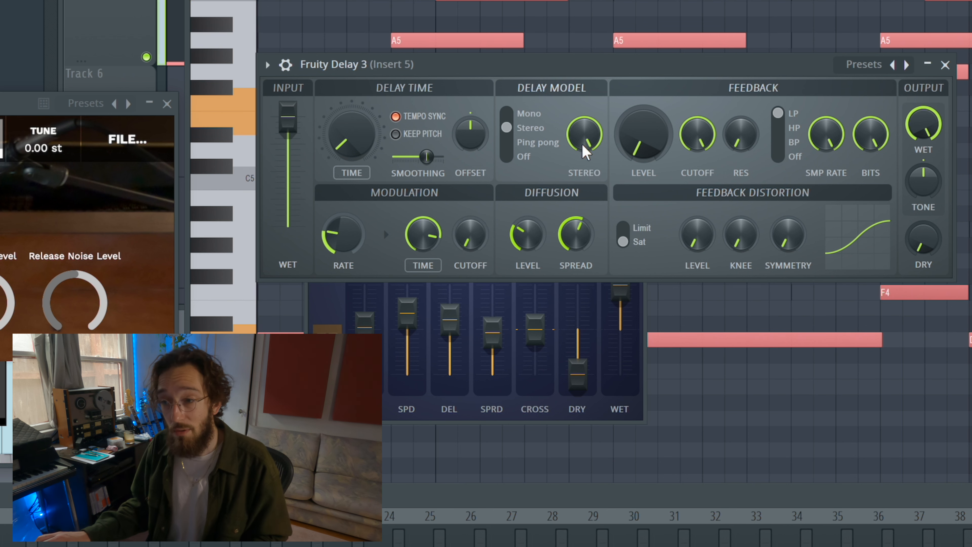
# Step: Audition the Ping pong and Mono delay models in Fruity Delay 3 and return to Stereo
pyautogui.moveTo(650, 146)
pyautogui.mouseDown()
pyautogui.moveTo(649, 119)
pyautogui.moveTo(645, 145)
pyautogui.mouseUp()
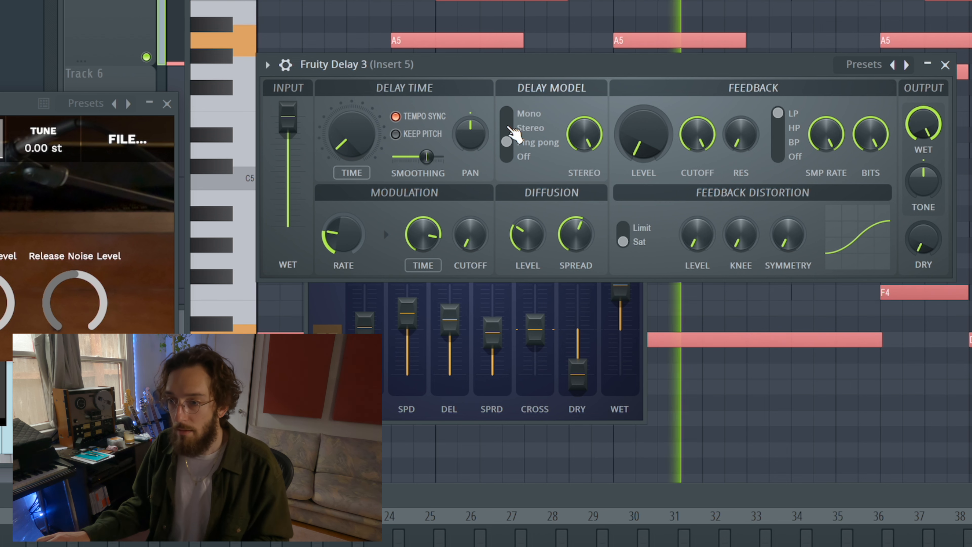
pyautogui.click(509, 113)
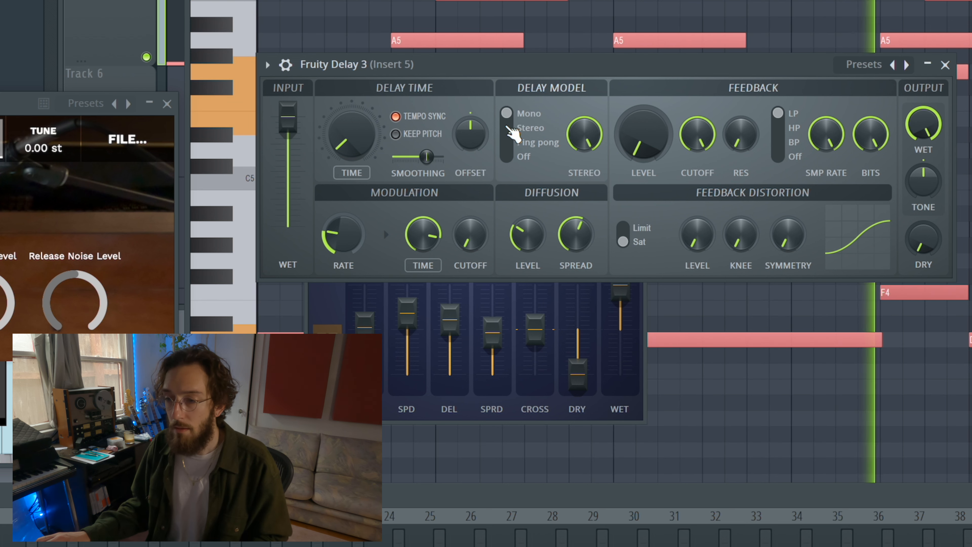
pyautogui.click(511, 129)
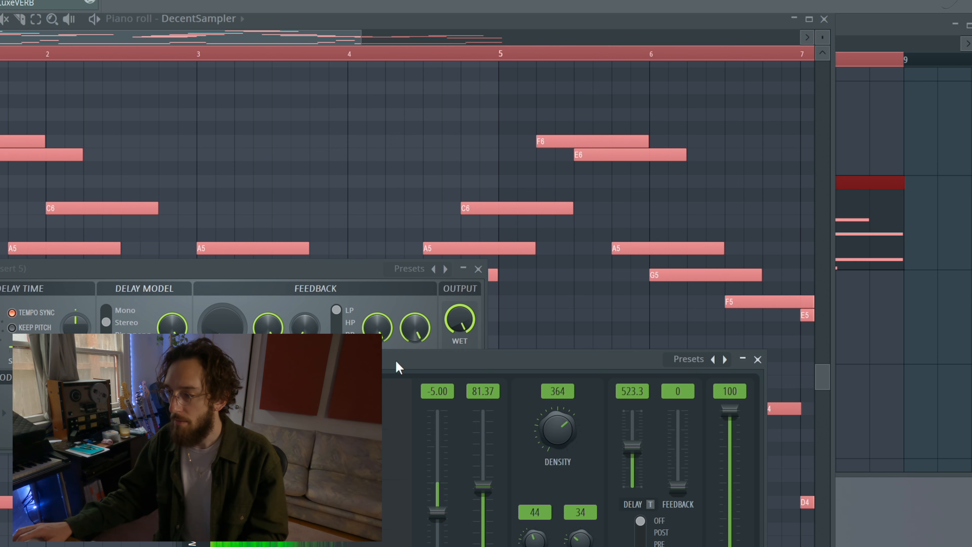
# Step: Rearrange the Pitch Shifter and DecentSampler windows so that they no longer cover Fruity Delay 3
pyautogui.moveTo(388, 357); pyautogui.dragTo(473, 72)
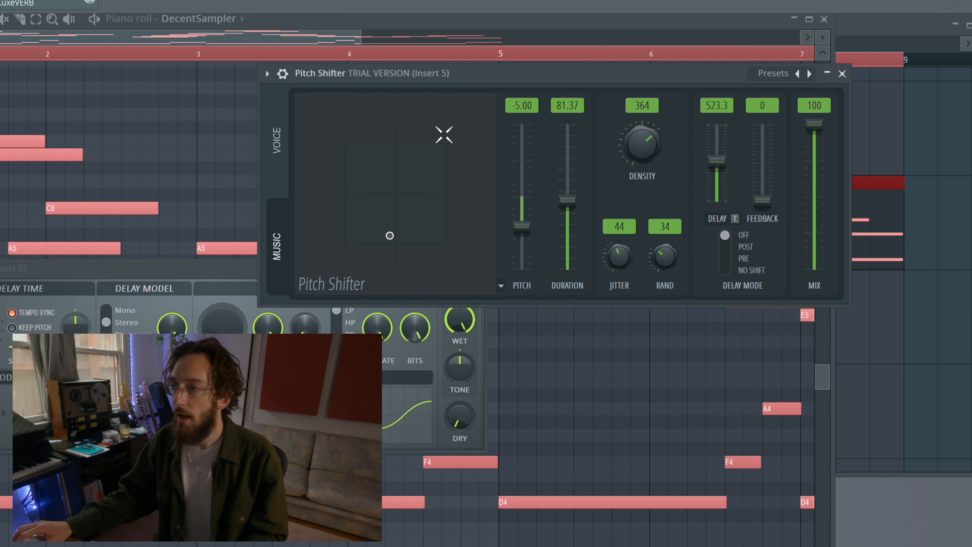
pyautogui.moveTo(465, 82); pyautogui.dragTo(513, 70)
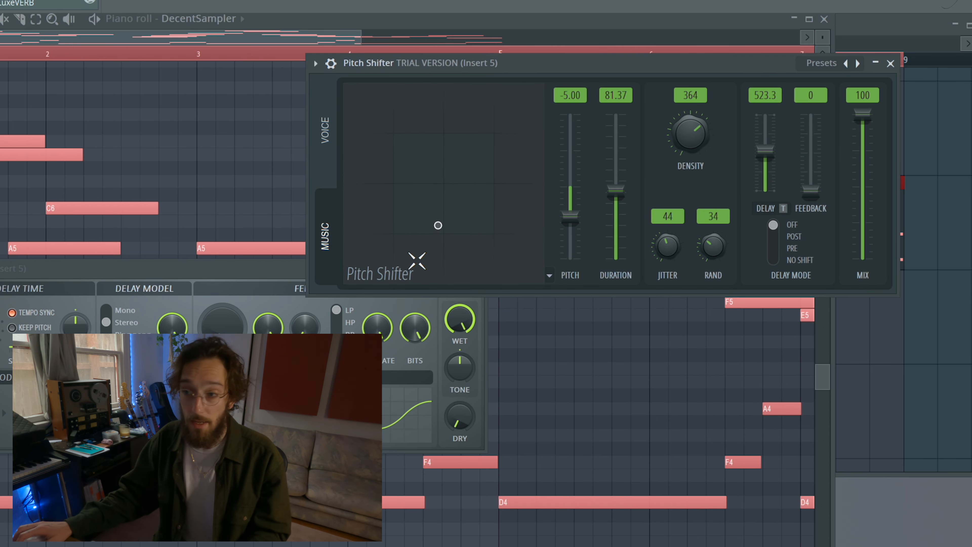
pyautogui.moveTo(223, 274); pyautogui.dragTo(232, 331)
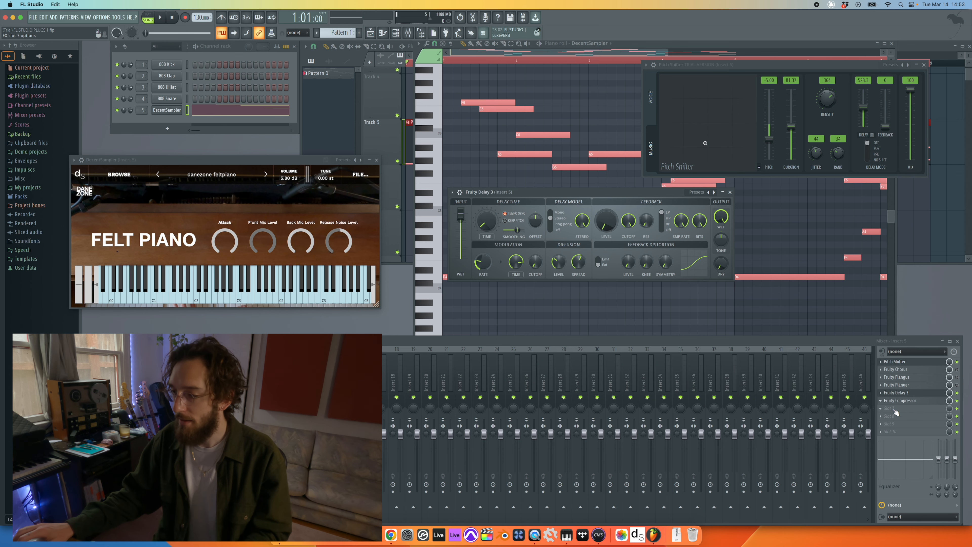
# Step: Load Gross Beat into the empty slot below Fruity Compressor on Insert 5, move its window into clear view, and start playback
pyautogui.click(894, 408)
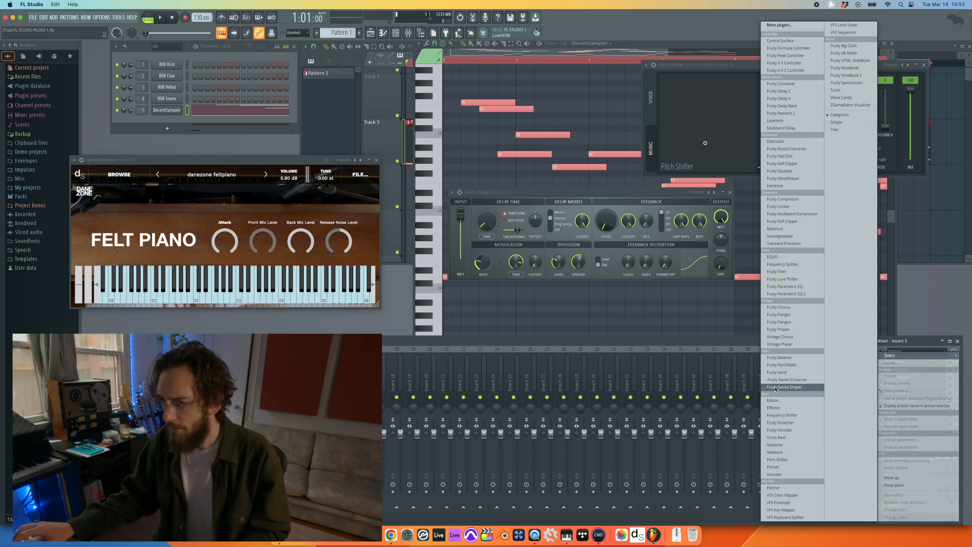
pyautogui.click(777, 437)
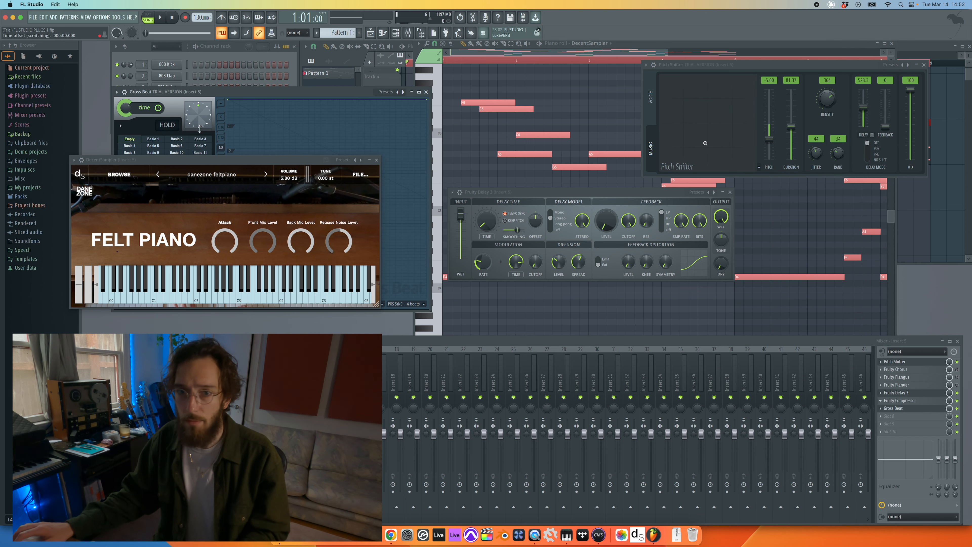
pyautogui.moveTo(169, 97); pyautogui.dragTo(452, 149)
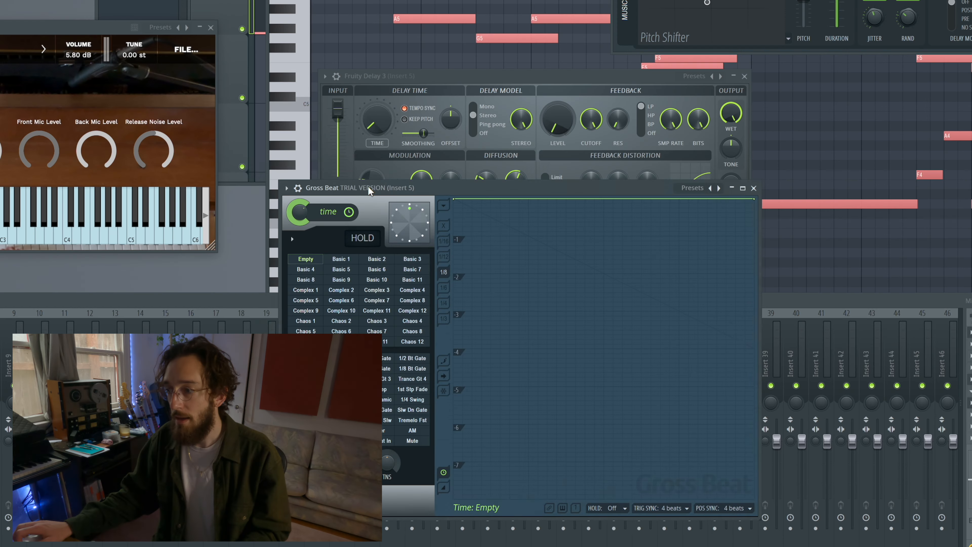
pyautogui.moveTo(420, 137); pyautogui.dragTo(488, 55)
pyautogui.press('space')
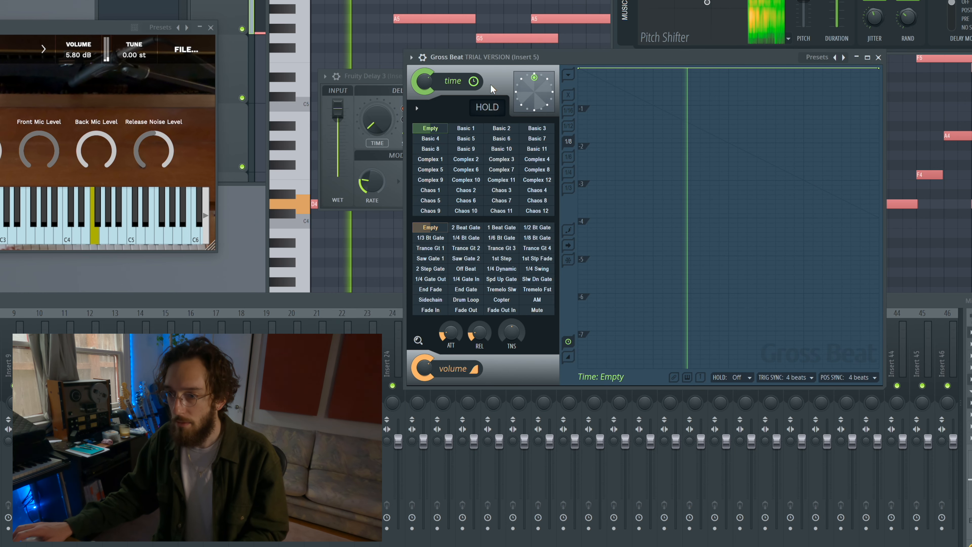
# Step: Audition the Gross Beat time presets Basic 1, Basic 6 and Chaos 4, and select Chaos 3
pyautogui.click(466, 130)
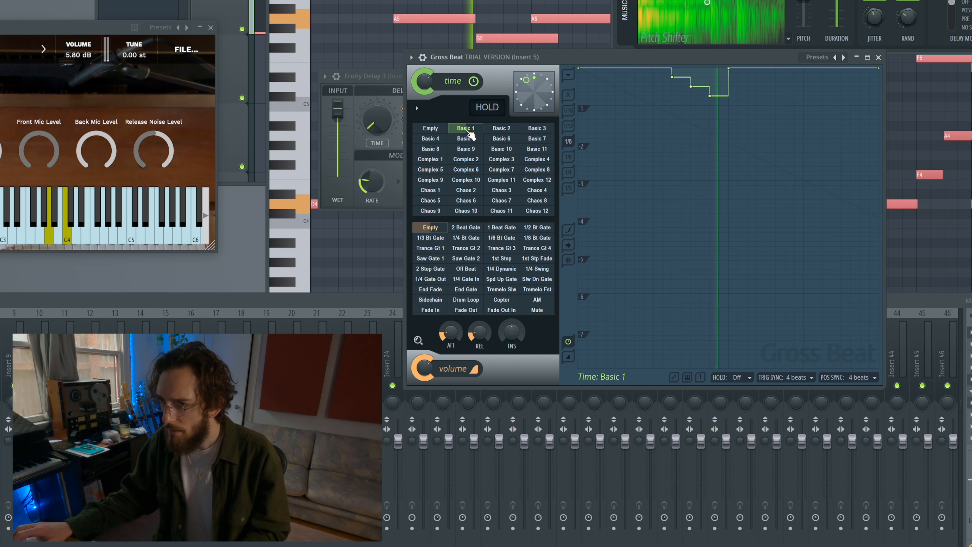
pyautogui.click(506, 139)
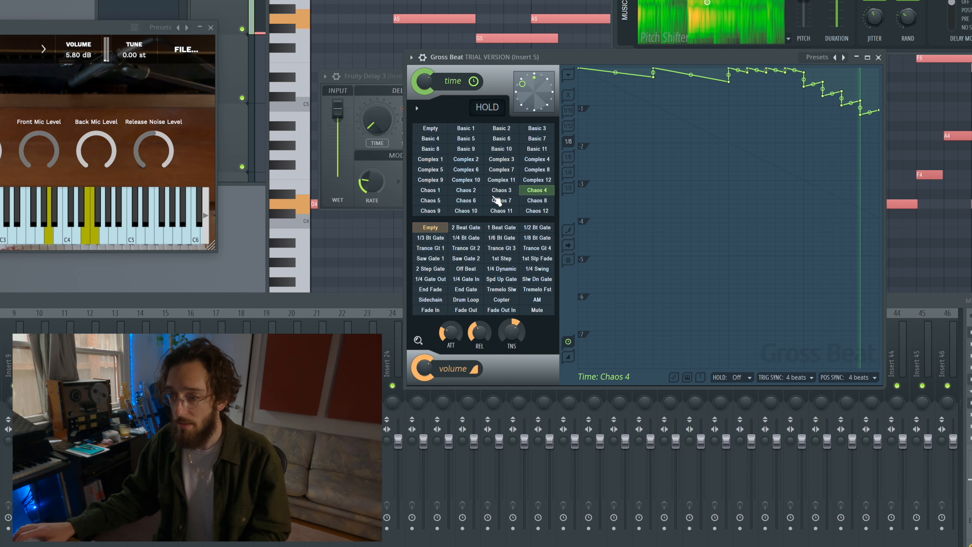
pyautogui.click(504, 193)
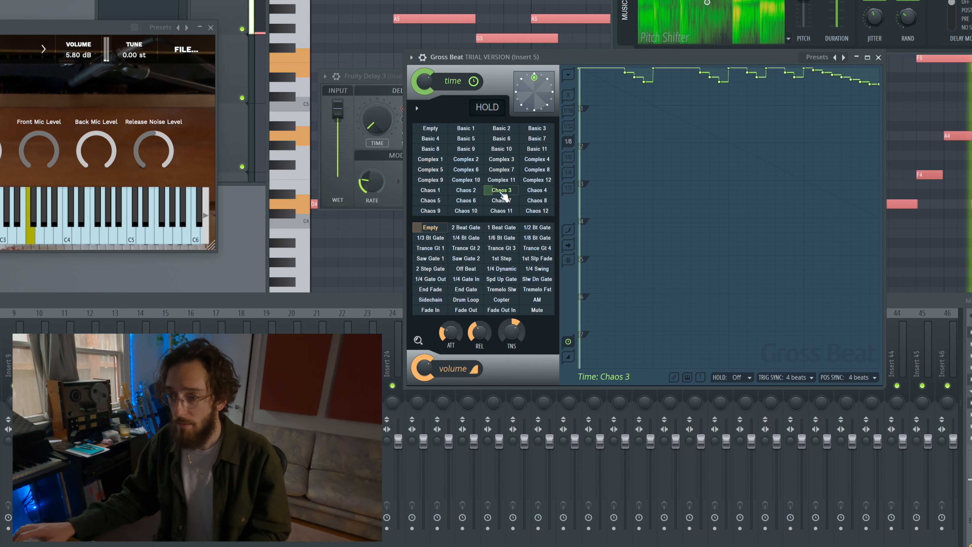
# Step: Audition the Gross Beat time presets Chaos 5, Complex 8 and Basic 5 with the volume preset on Empty, and select time preset Complex 3
pyautogui.click(430, 201)
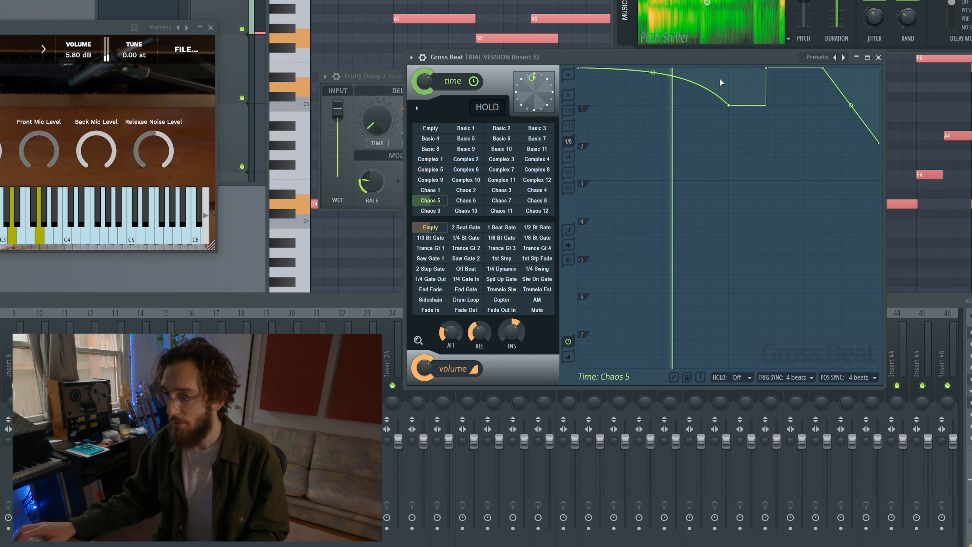
pyautogui.click(545, 169)
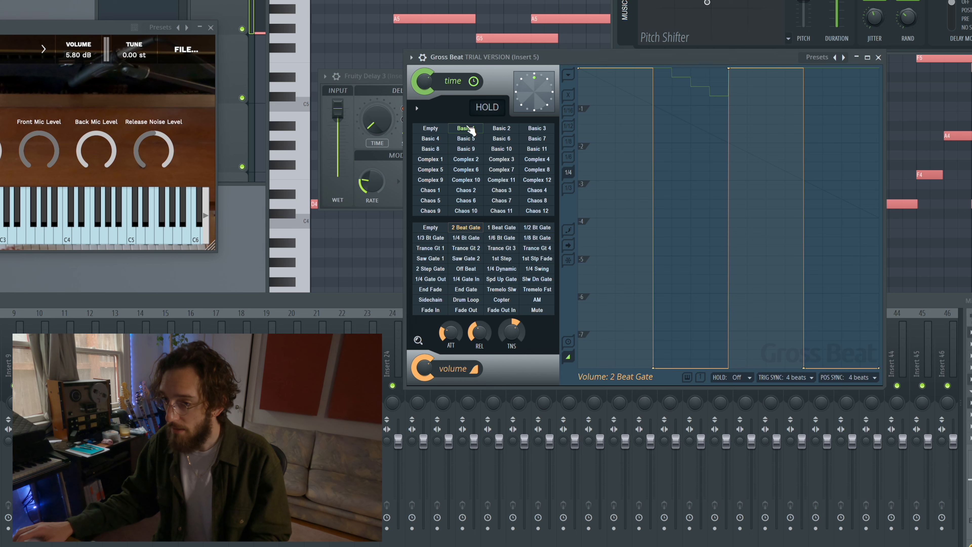
pyautogui.click(444, 228)
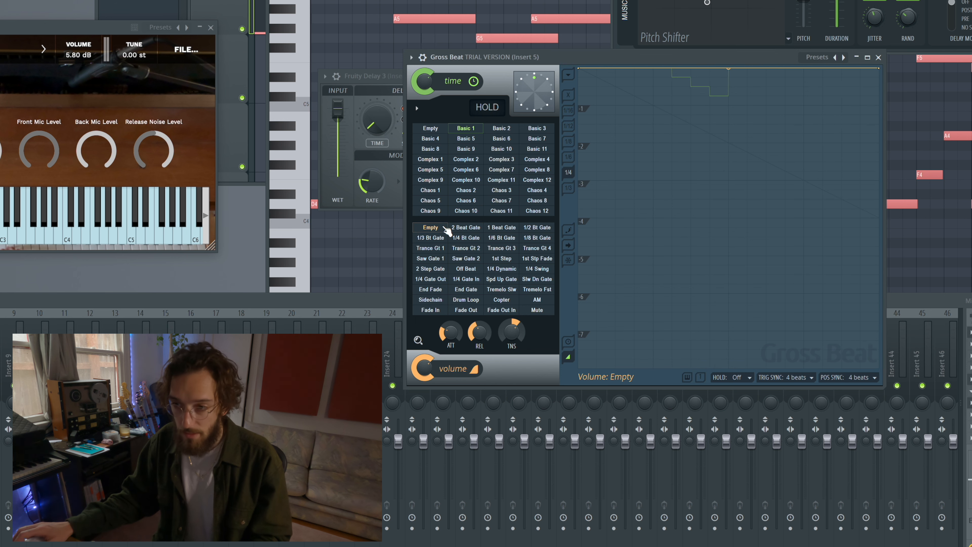
pyautogui.click(473, 139)
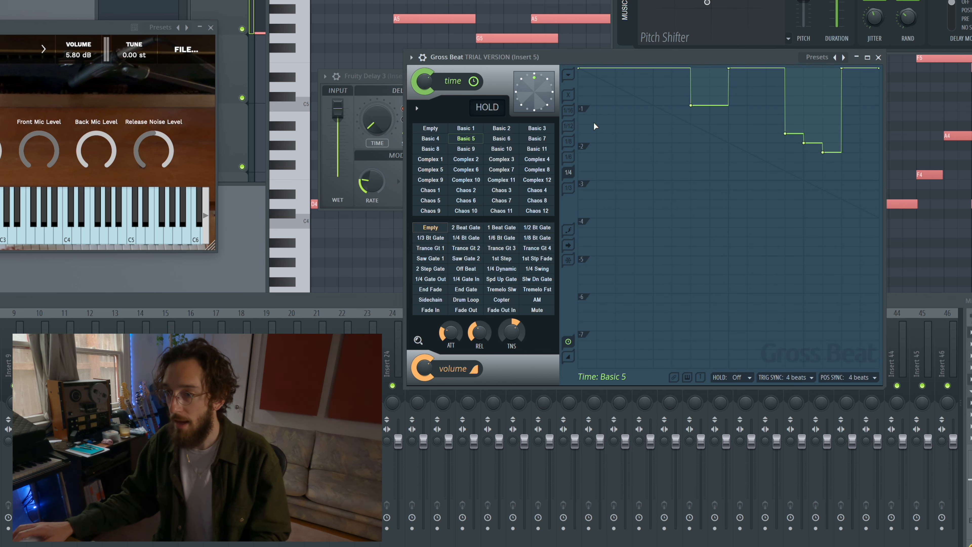
pyautogui.click(501, 160)
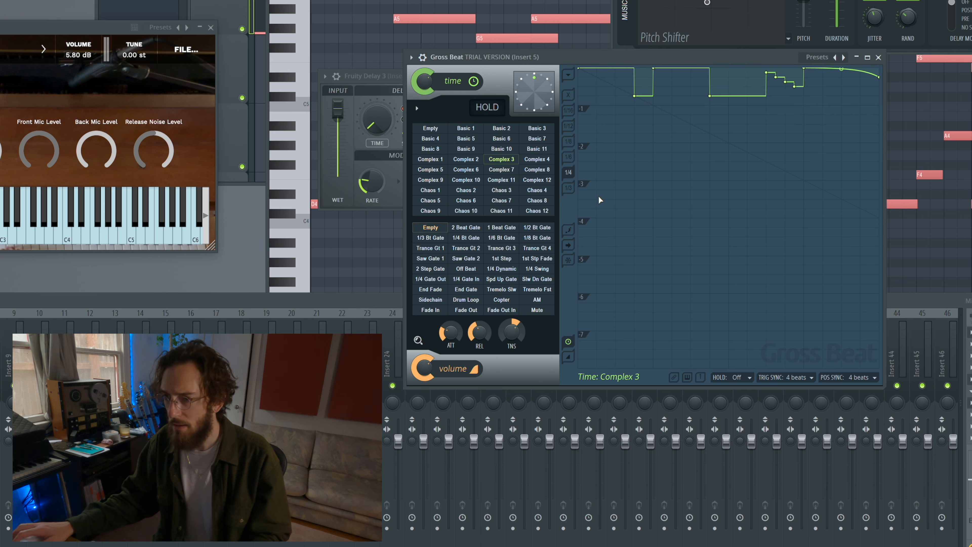
# Step: Reshape the end of the Complex 3 time envelope into a downward curve by changing point curve modes and lowering points during playback
pyautogui.press('space')
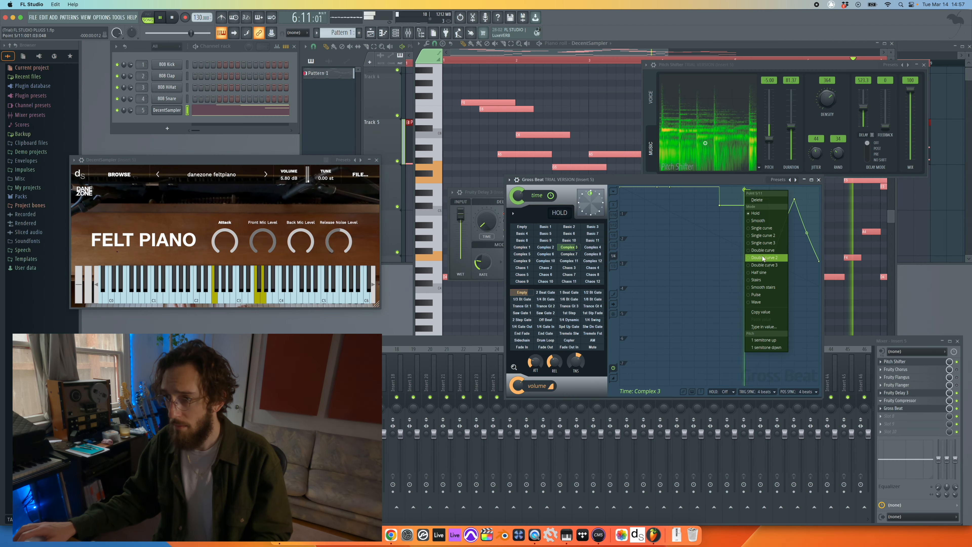
pyautogui.click(795, 264)
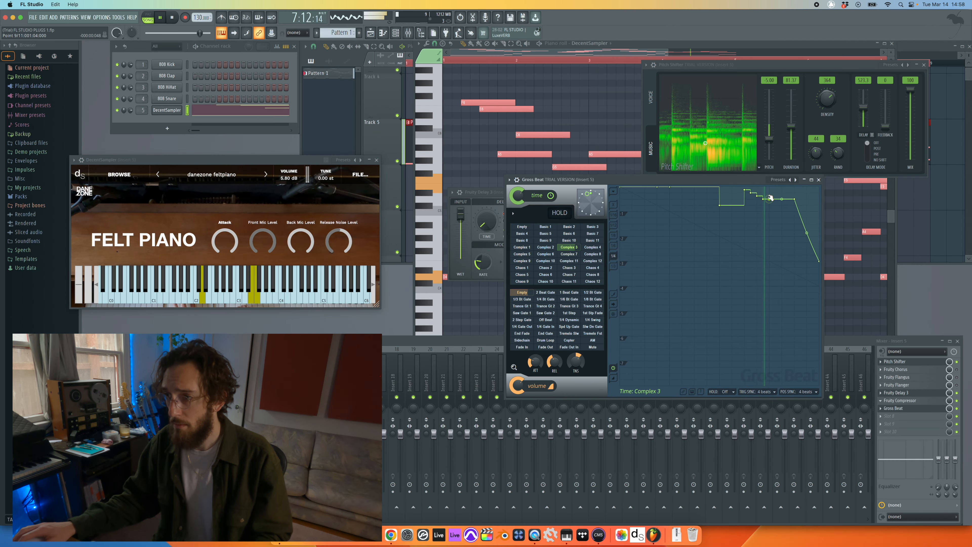
pyautogui.moveTo(796, 199); pyautogui.dragTo(800, 234)
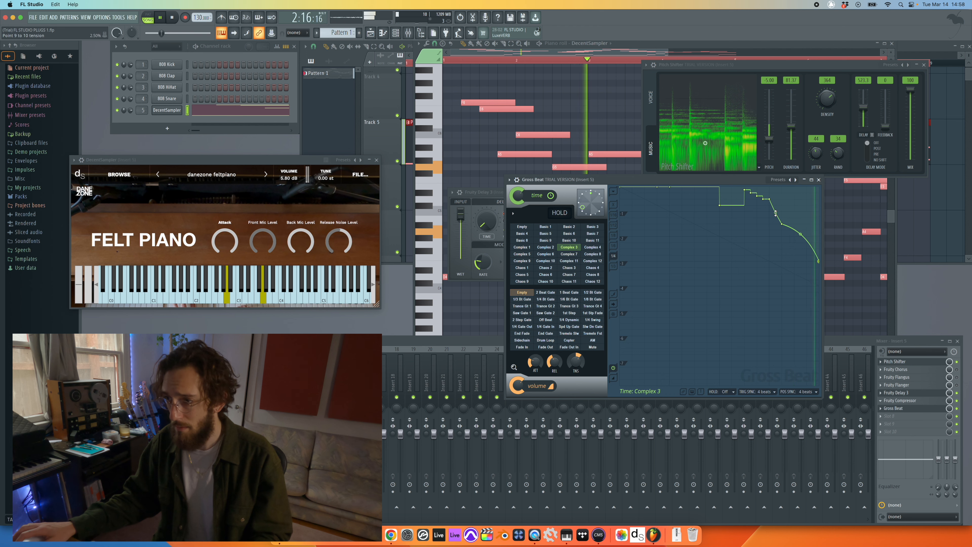
pyautogui.press('space')
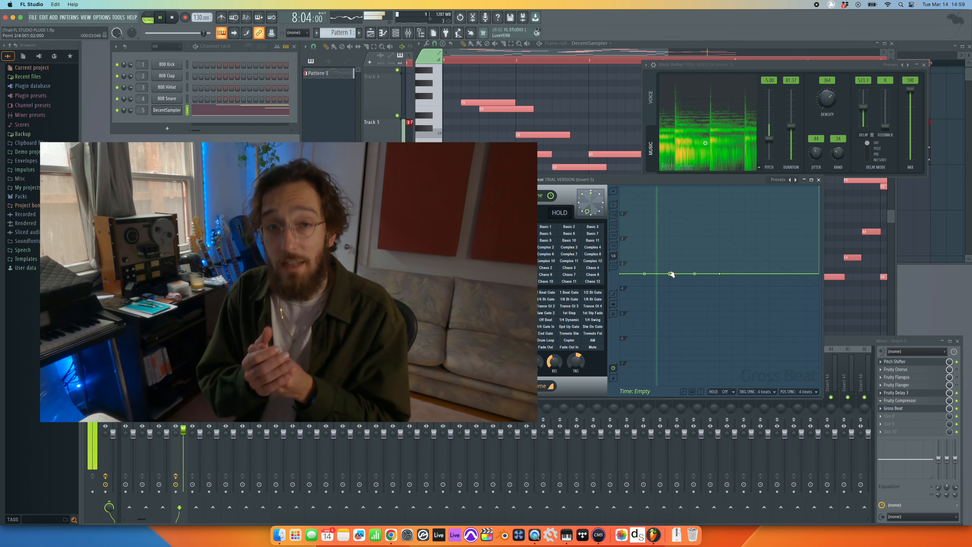
# Step: Draw a gentle rise followed by a curved drop in the Empty time envelope by adding and moving points
pyautogui.moveTo(719, 274); pyautogui.dragTo(719, 268)
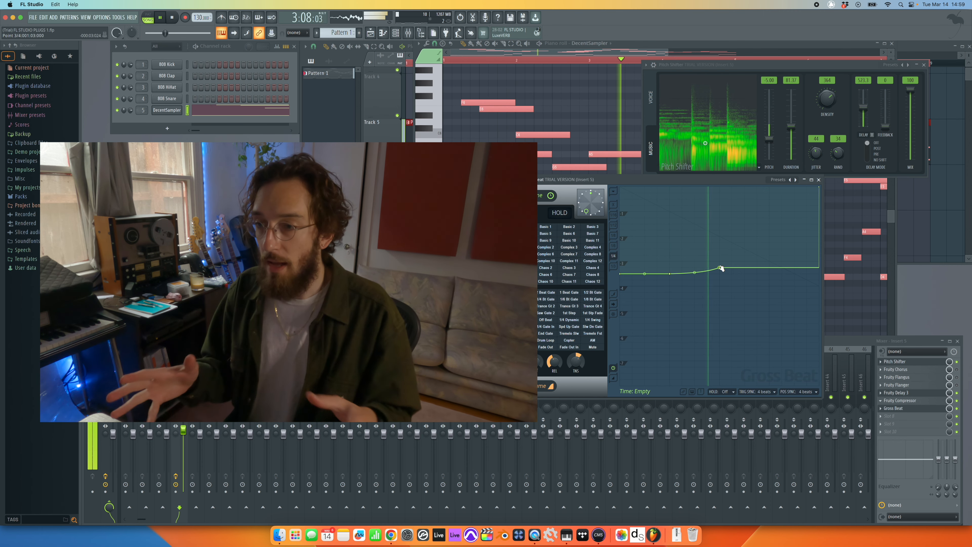
pyautogui.moveTo(720, 267); pyautogui.dragTo(697, 266)
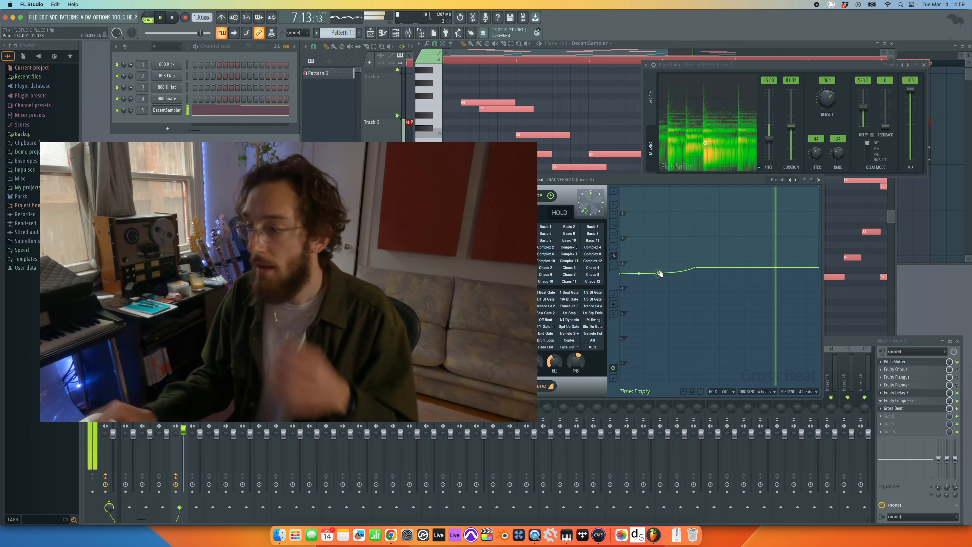
pyautogui.click(720, 267)
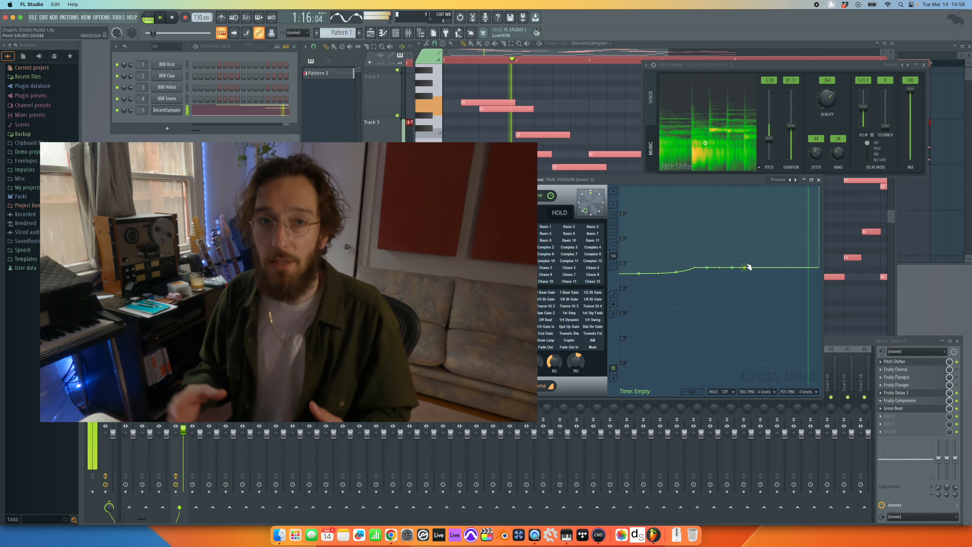
pyautogui.click(744, 242)
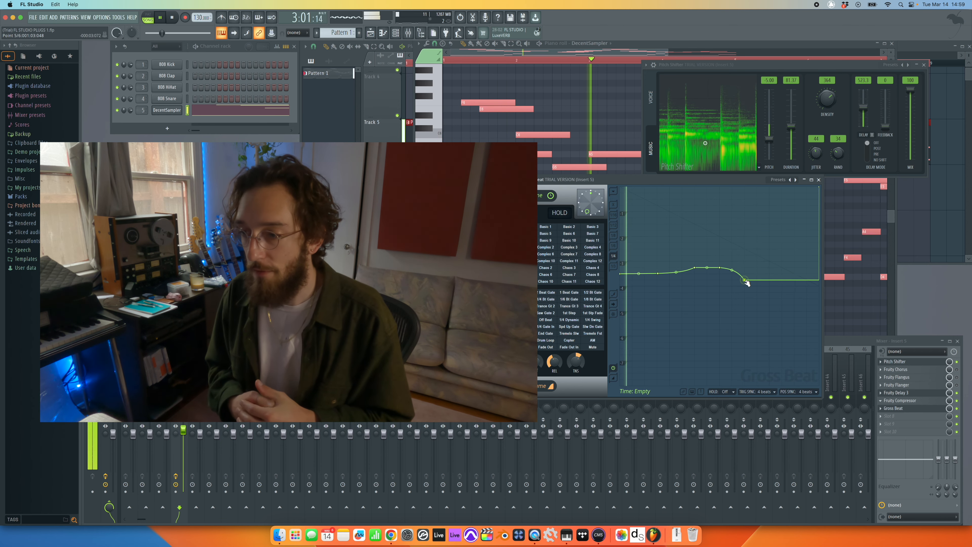